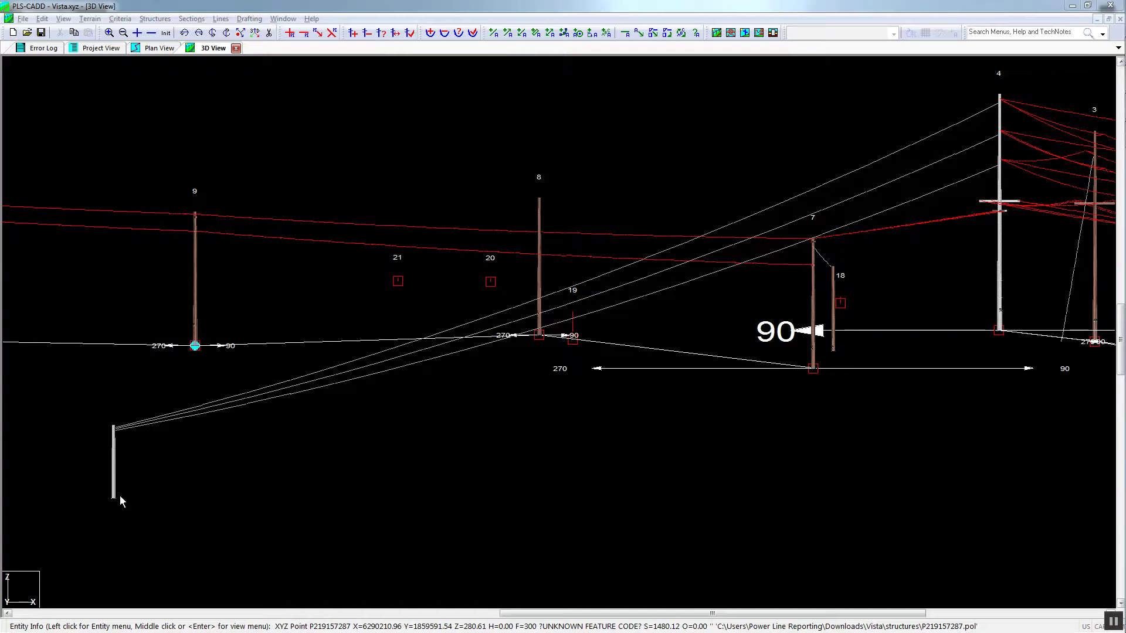
Compare the low second pole of structure 4 in the 3D model with the site's street view imagery
{"action": "key", "text": "alt+Tab"}
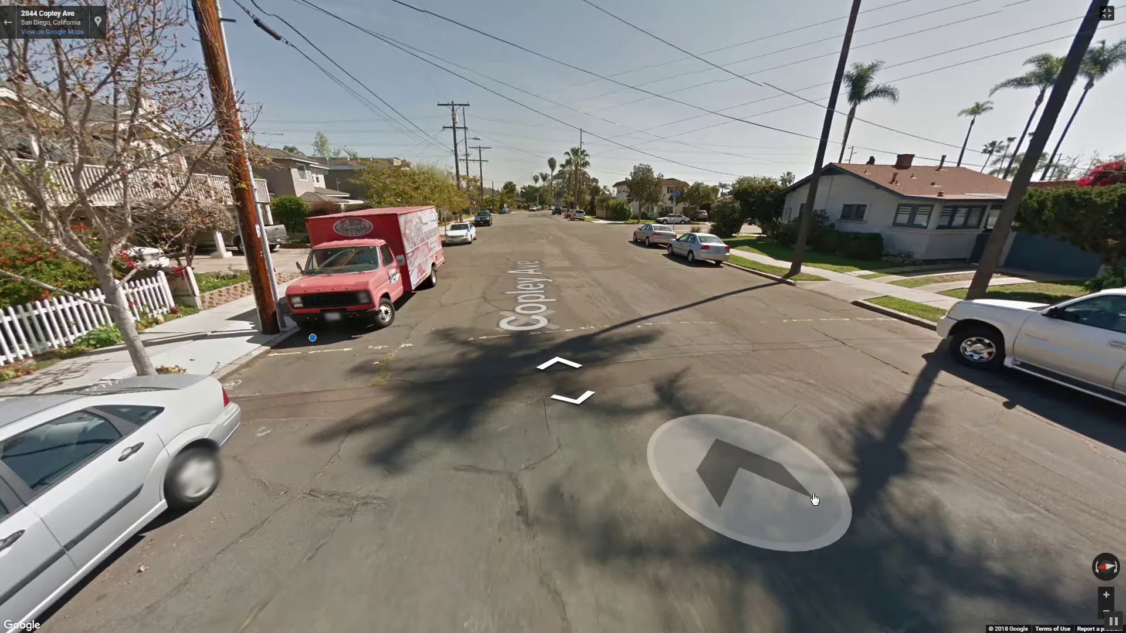
{"action": "key", "text": "alt+Tab"}
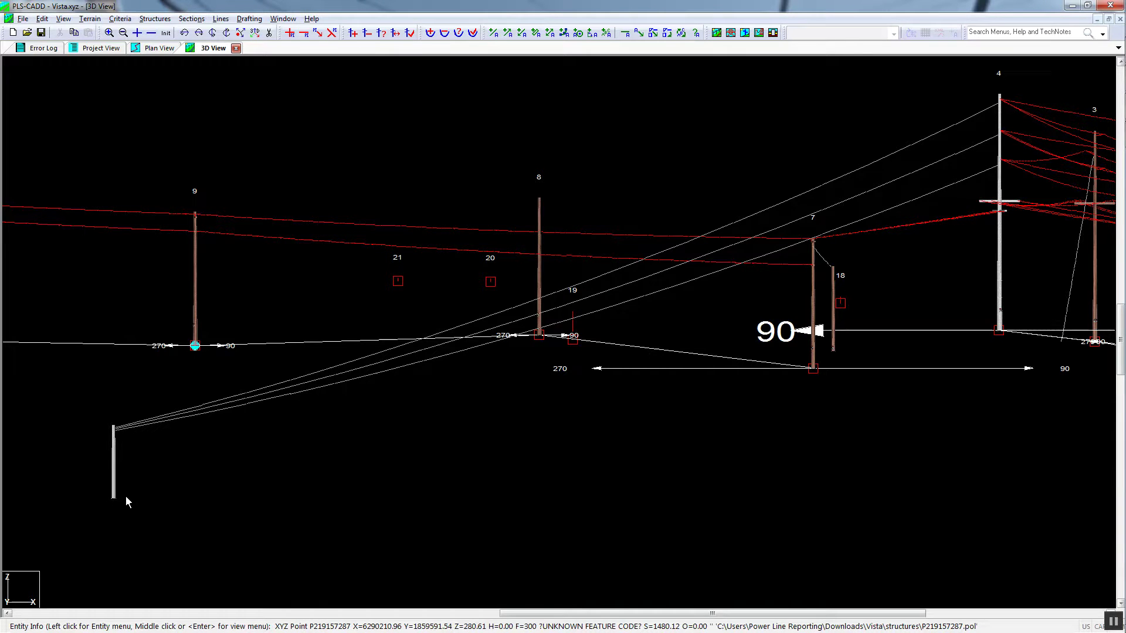
{"action": "left_click_drag", "start_coordinate": [234, 503], "coordinate": [339, 472]}
{"action": "key", "text": "alt+Tab"}
{"action": "key", "text": "Escape"}
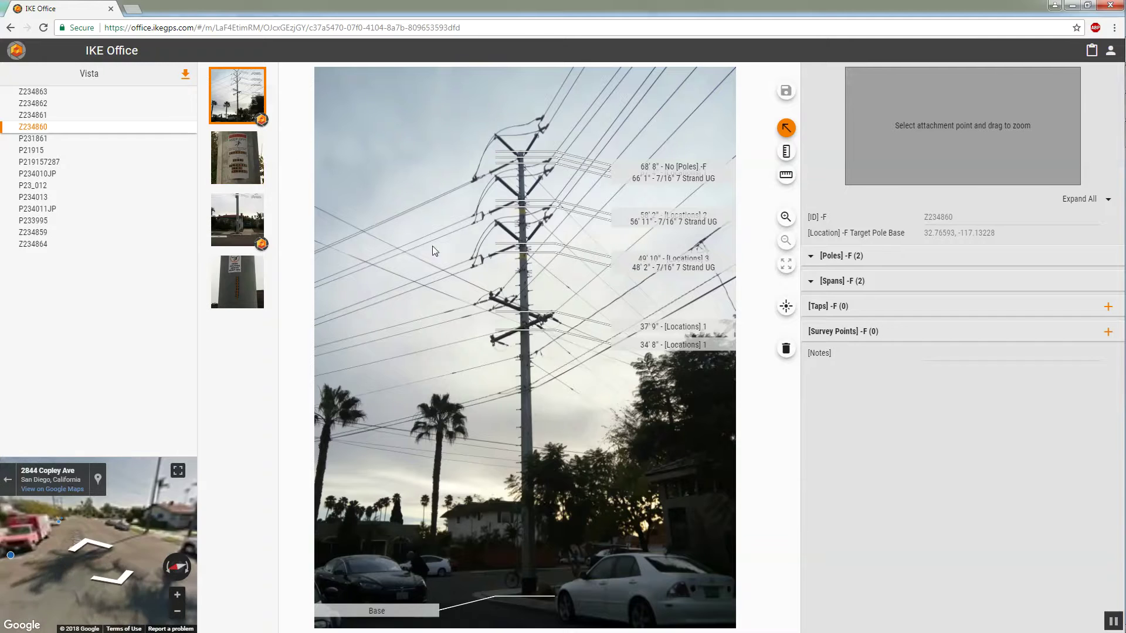
Expand the poles of Z234860 in IKE Office and examine the second pole's location values and the photos of both poles
{"action": "left_click", "coordinate": [814, 257]}
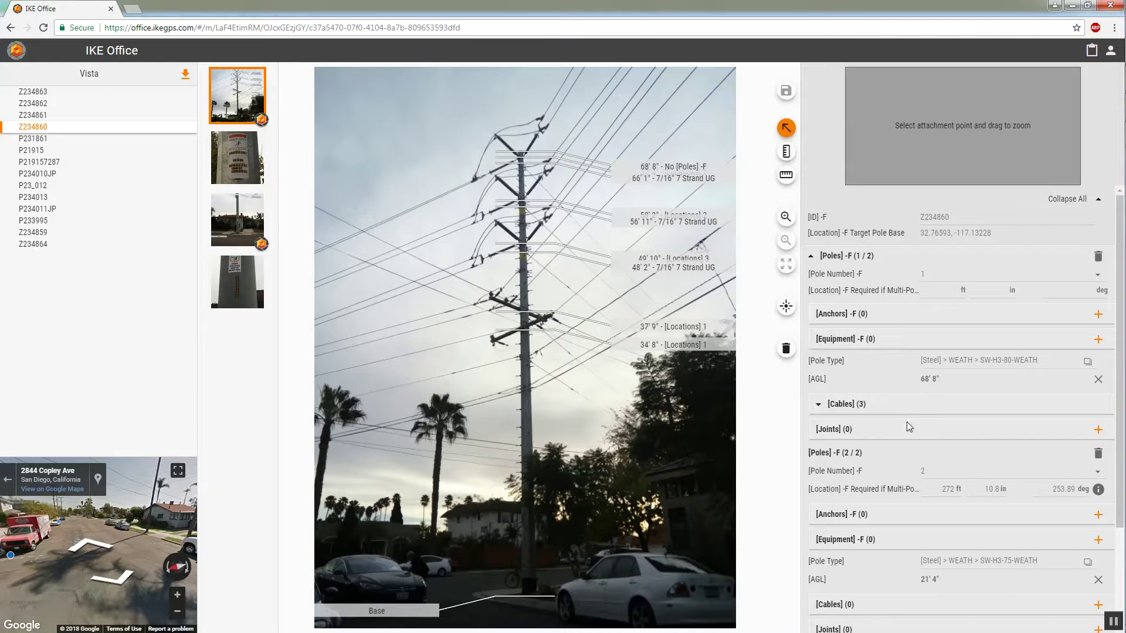
{"action": "left_click", "coordinate": [939, 495]}
{"action": "left_click", "coordinate": [238, 223]}
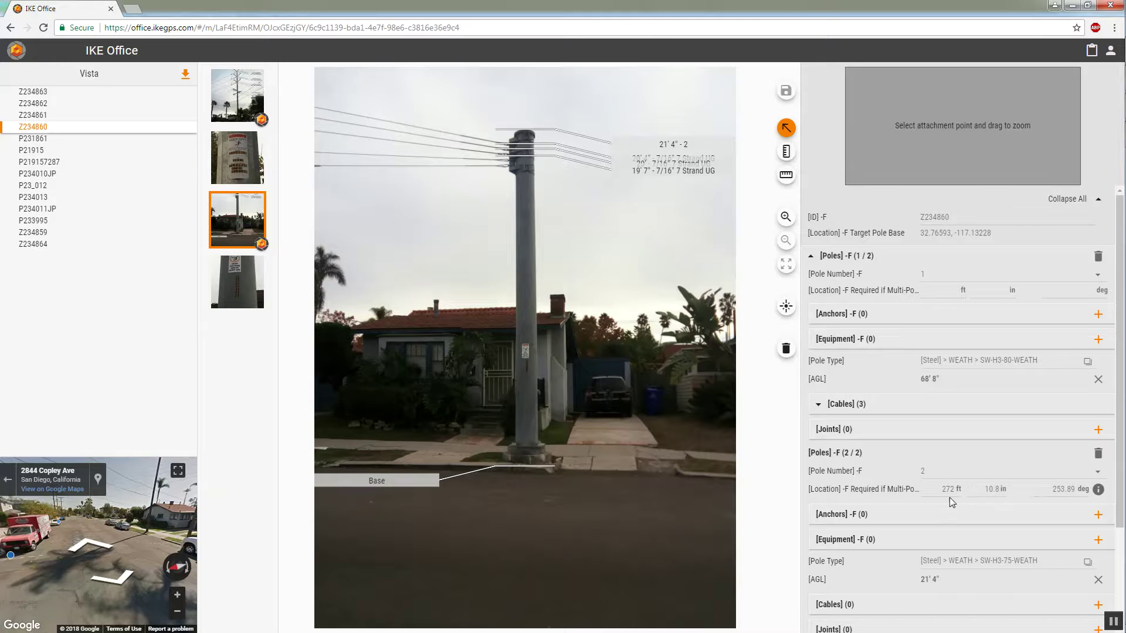
{"action": "left_click", "coordinate": [230, 105]}
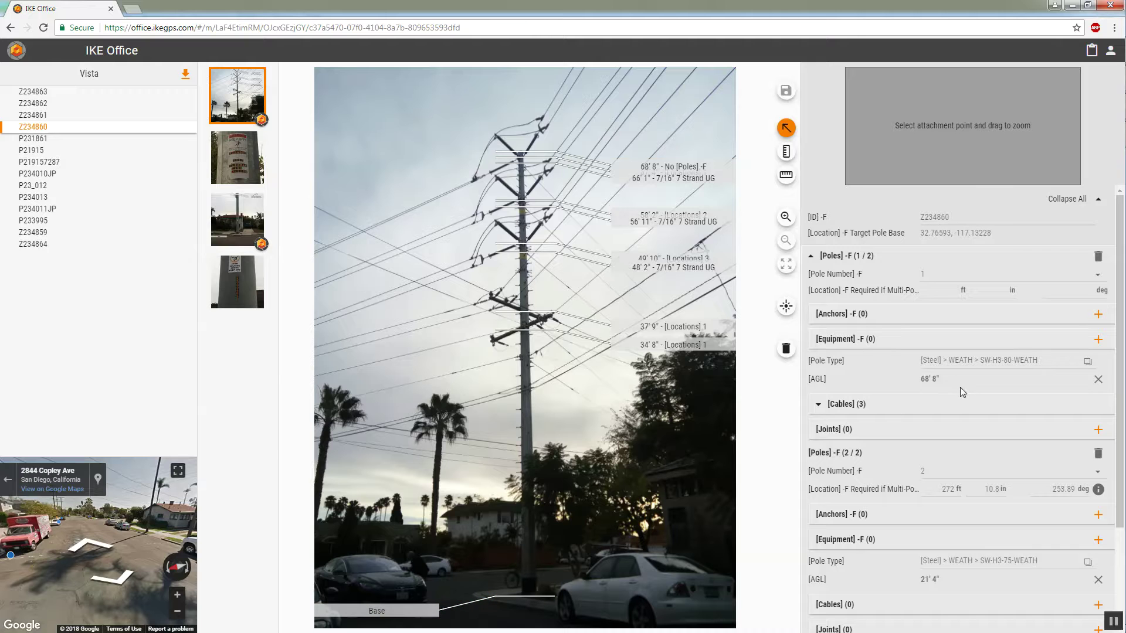
{"action": "left_click", "coordinate": [237, 218]}
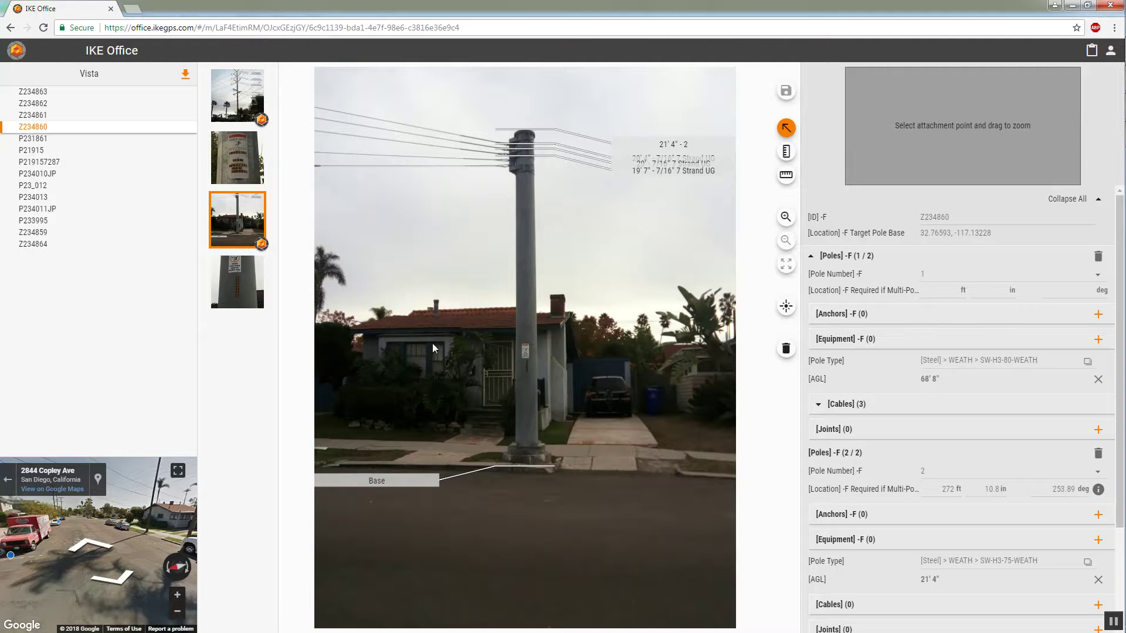
{"action": "left_click", "coordinate": [238, 96]}
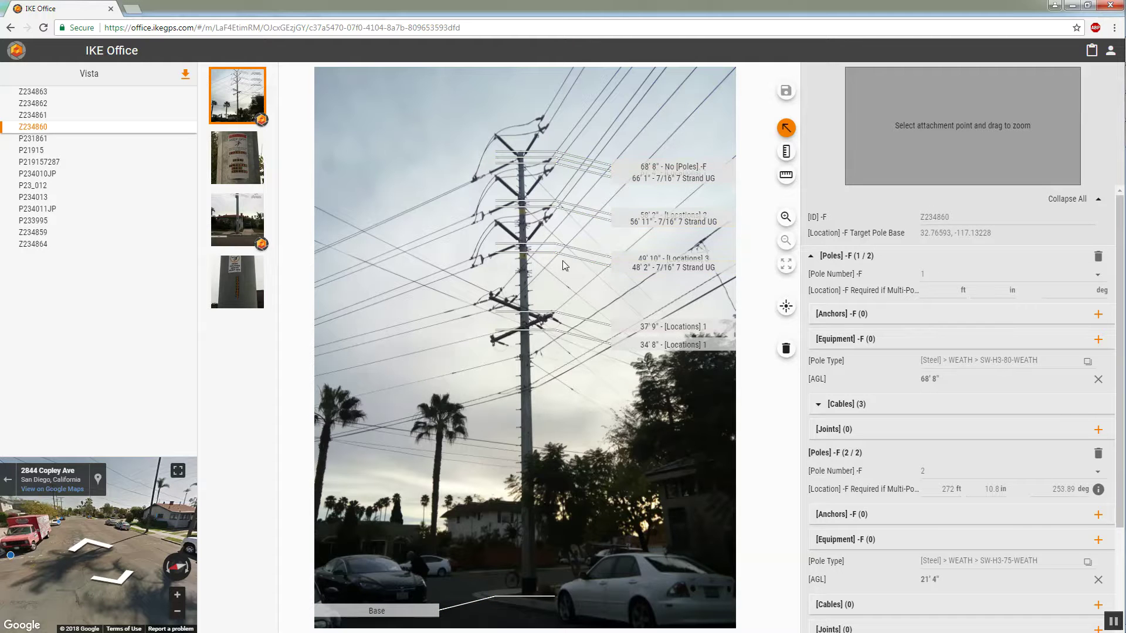
{"action": "left_click", "coordinate": [234, 222]}
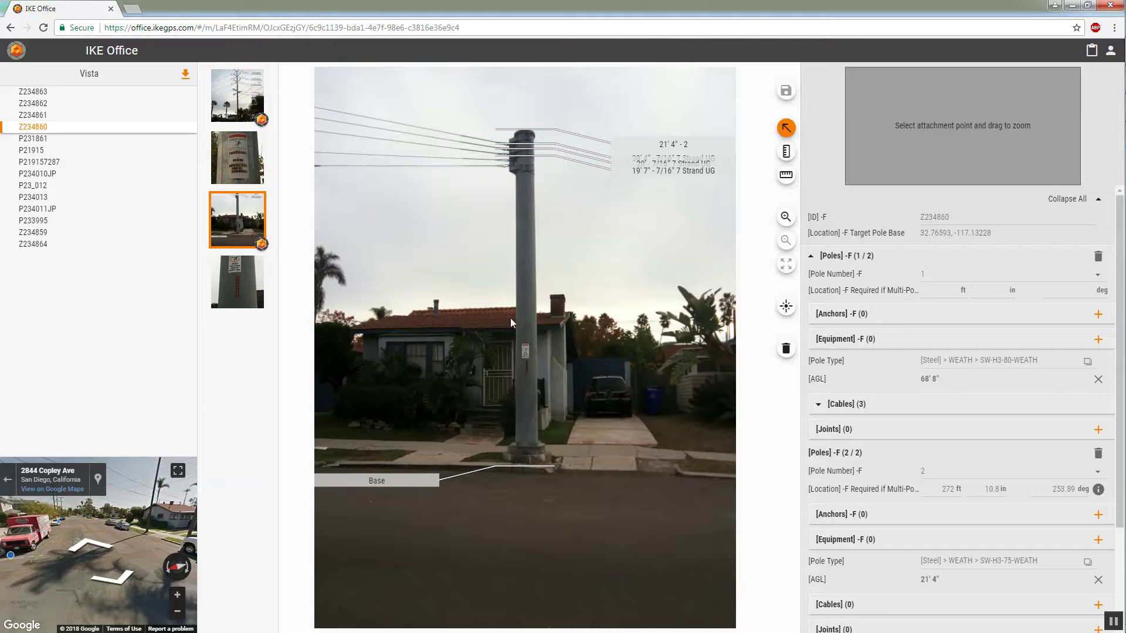
{"action": "left_click", "coordinate": [226, 109]}
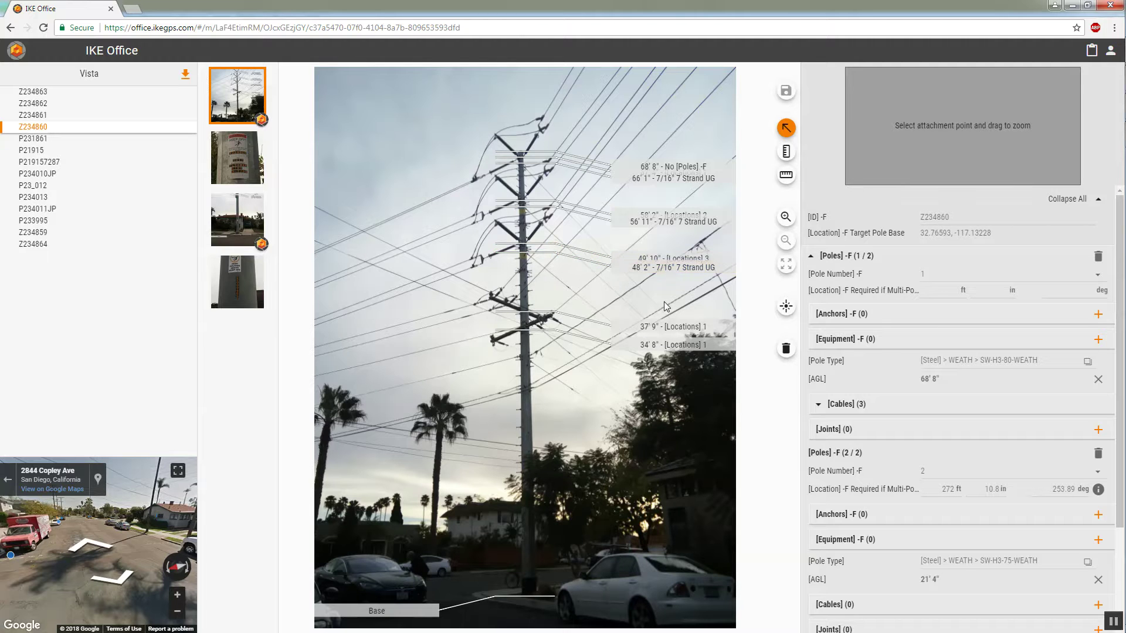
Switch to IKE Integration and enable setting the pole base Z of multi-pole structures to 0 in the PLS-POLE settings
{"action": "key", "text": "alt+Tab"}
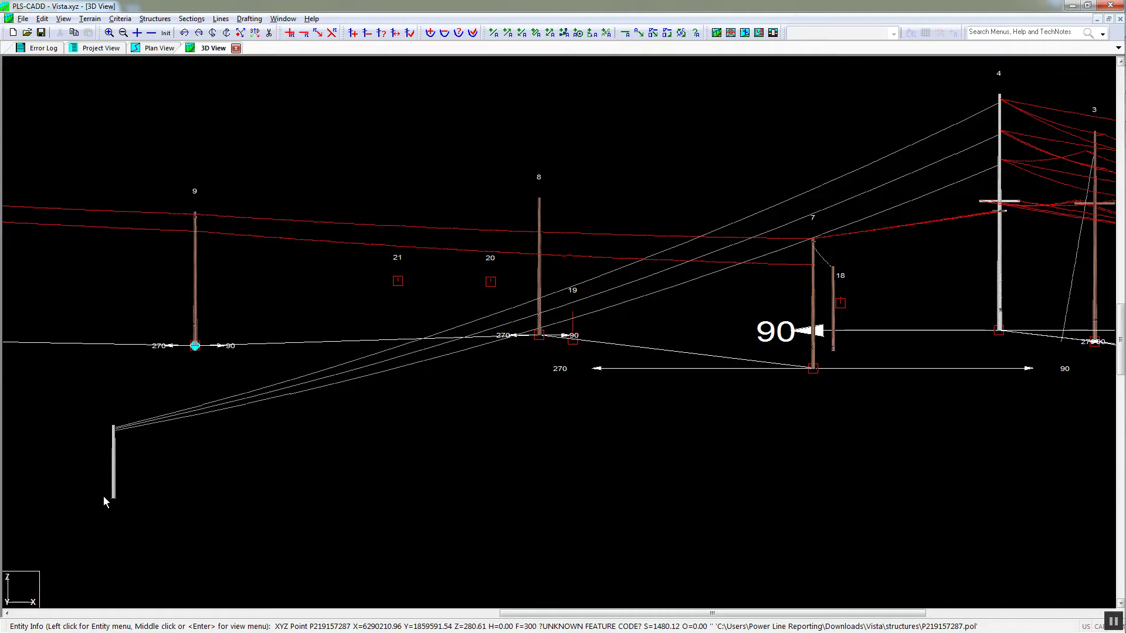
{"action": "key", "text": "alt+Tab"}
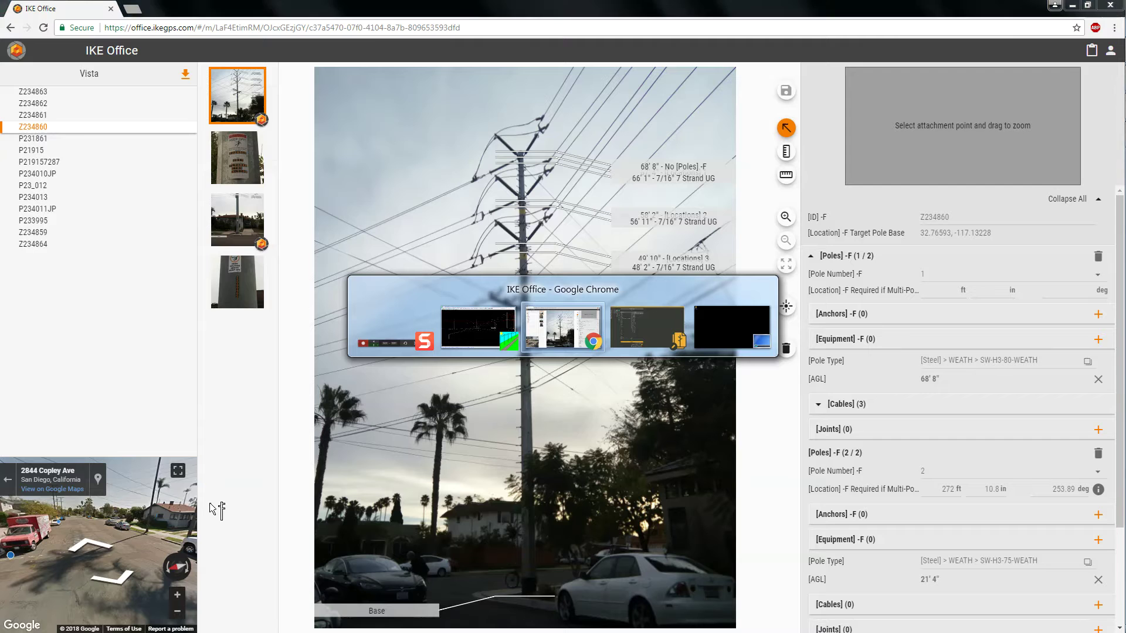
{"action": "key", "text": "alt+Tab"}
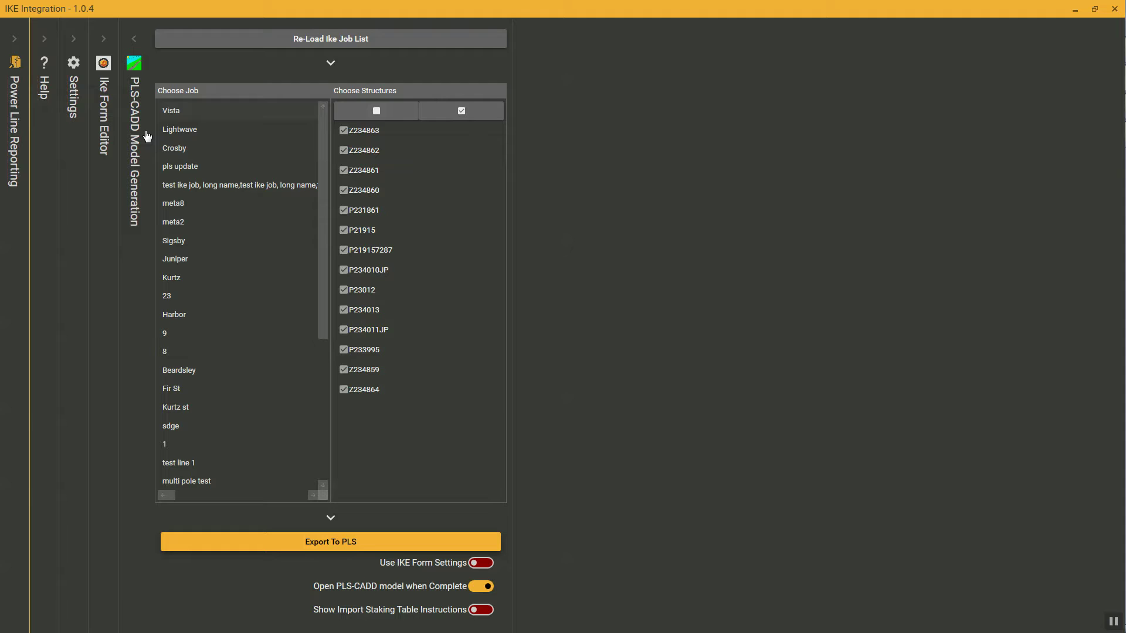
{"action": "left_click", "coordinate": [77, 115]}
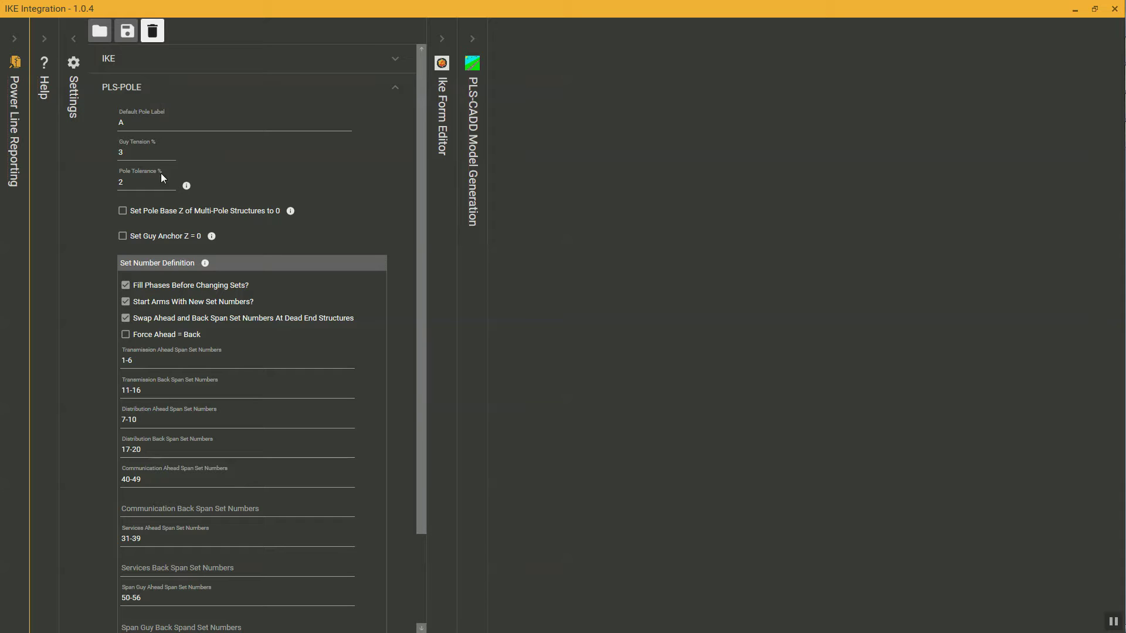
{"action": "left_click", "coordinate": [163, 210]}
Return to PLS-CADD and close the old Vista model without saving changes
{"action": "key", "text": "alt+Tab"}
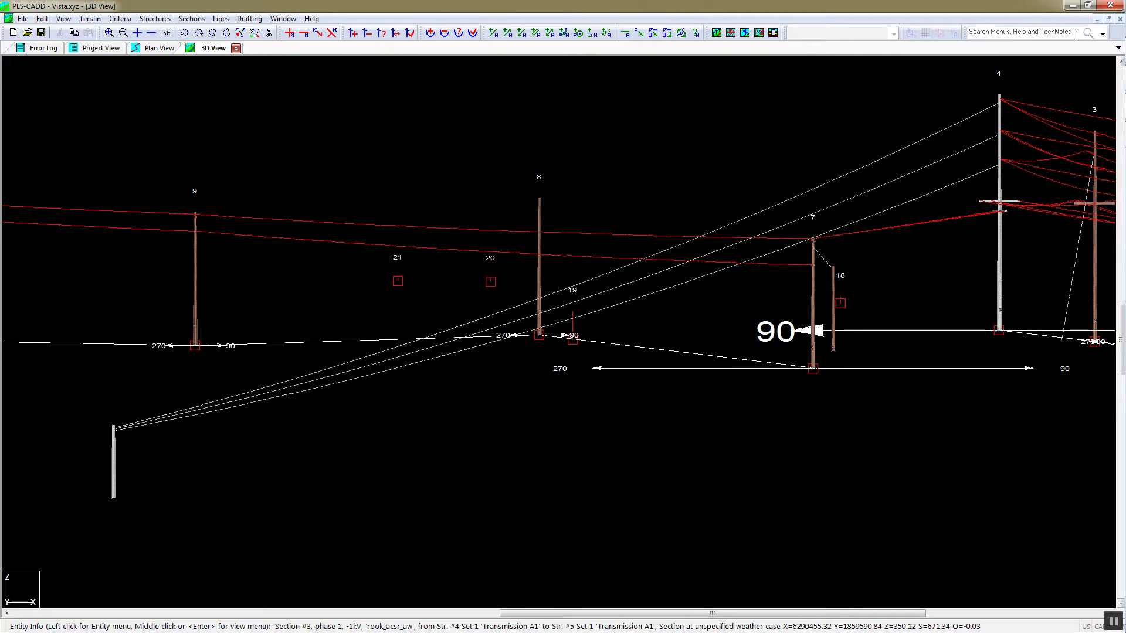
{"action": "left_click", "coordinate": [1110, 5]}
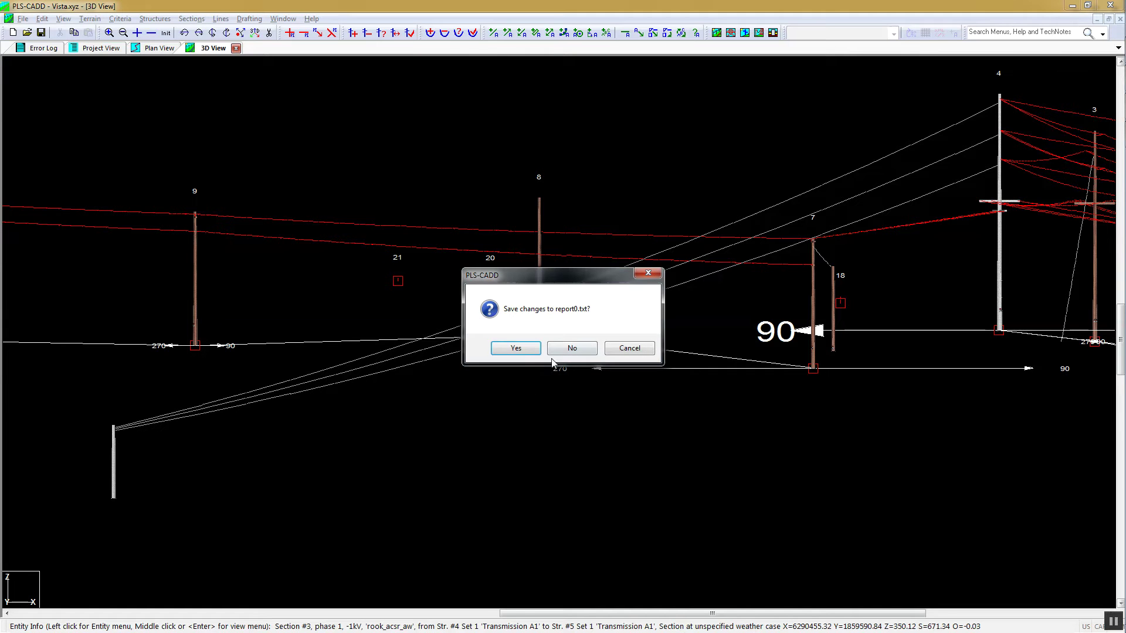
{"action": "left_click", "coordinate": [572, 348]}
{"action": "left_click", "coordinate": [608, 352]}
Export all Vista structures from IKE Integration to PLS in the Downloads folder and decline further duplicate feature code messages
{"action": "key", "text": "alt+Tab"}
{"action": "left_click", "coordinate": [474, 163]}
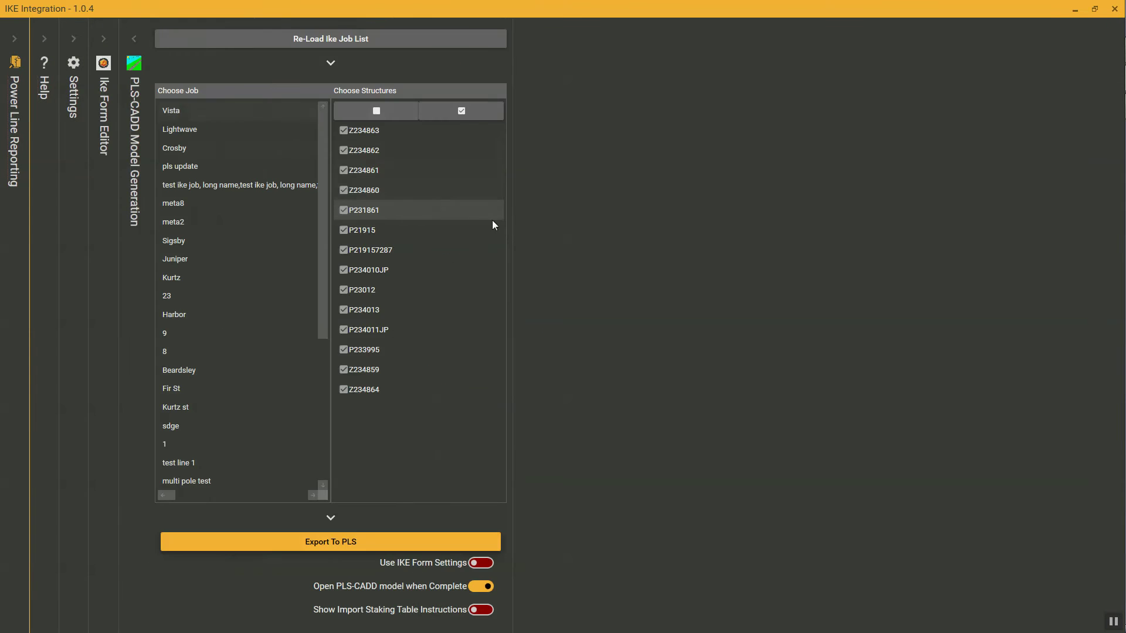
{"action": "left_click", "coordinate": [410, 546]}
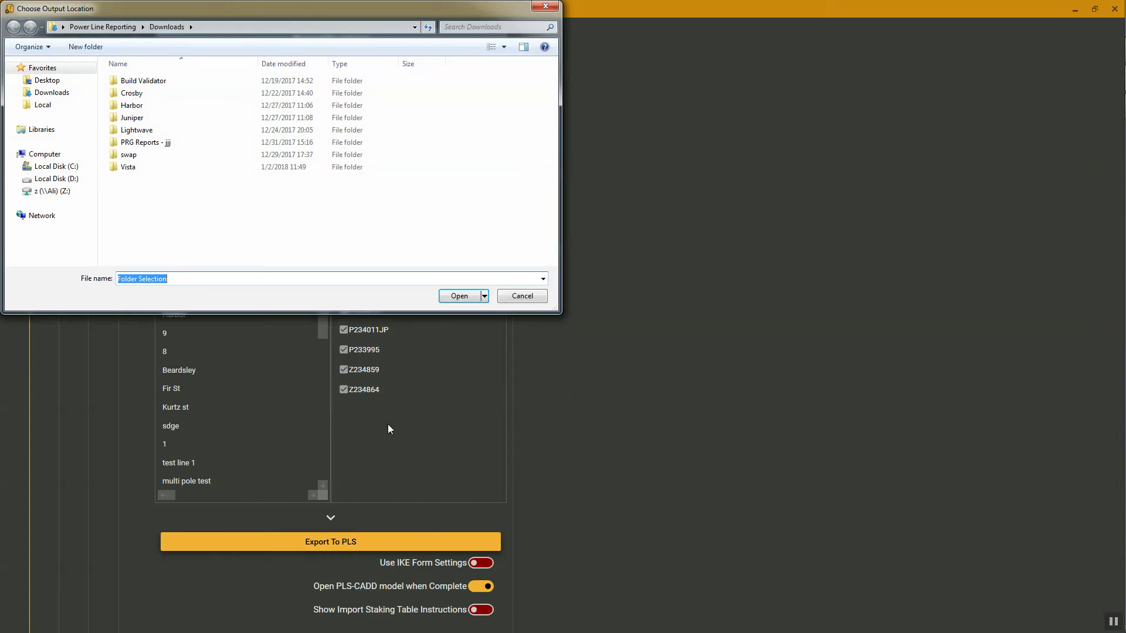
{"action": "left_click", "coordinate": [466, 294]}
{"action": "left_click", "coordinate": [537, 329]}
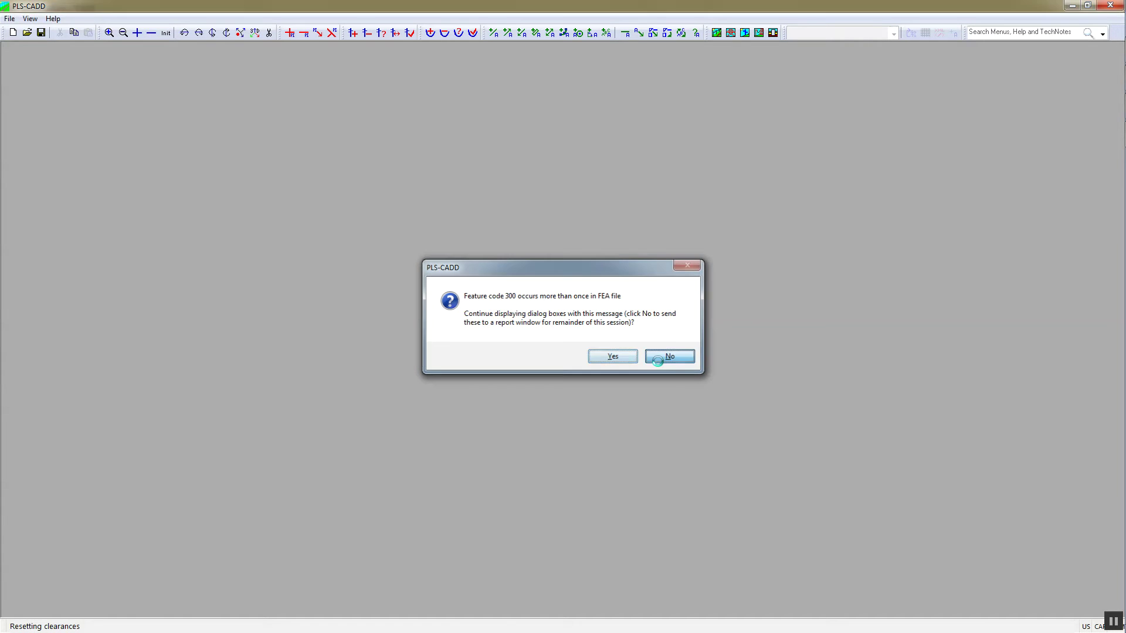
{"action": "left_click", "coordinate": [660, 358]}
{"action": "left_click", "coordinate": [668, 361]}
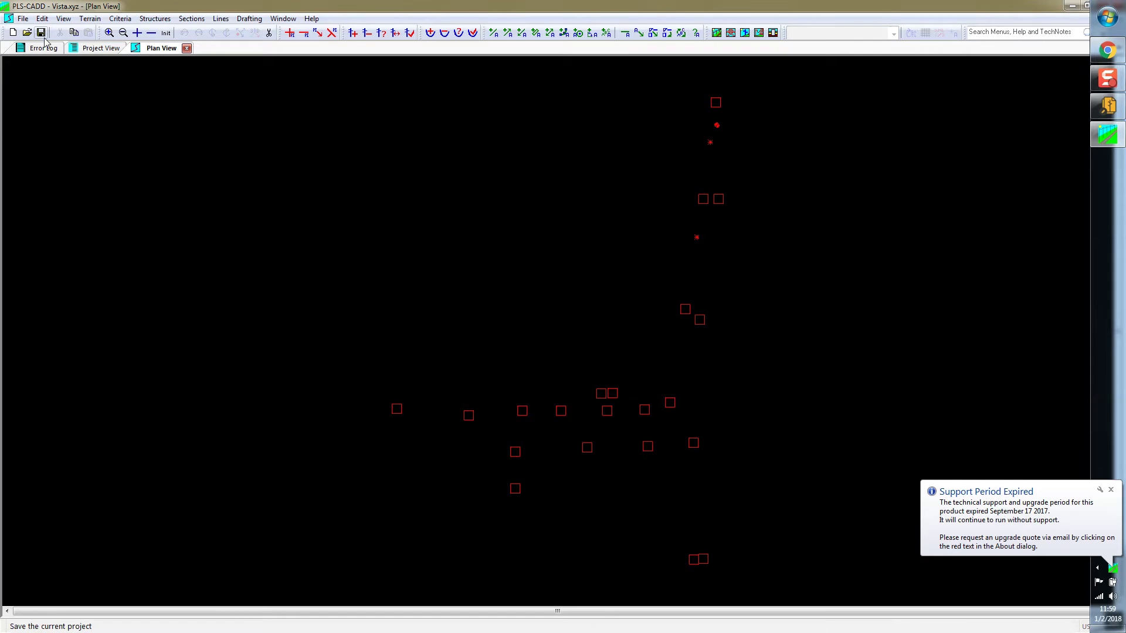
Import a staking table into the Vista project by pasting the exported structure data into the whole table and accepting it
{"action": "left_click", "coordinate": [23, 19]}
{"action": "mouse_move", "coordinate": [88, 102]}
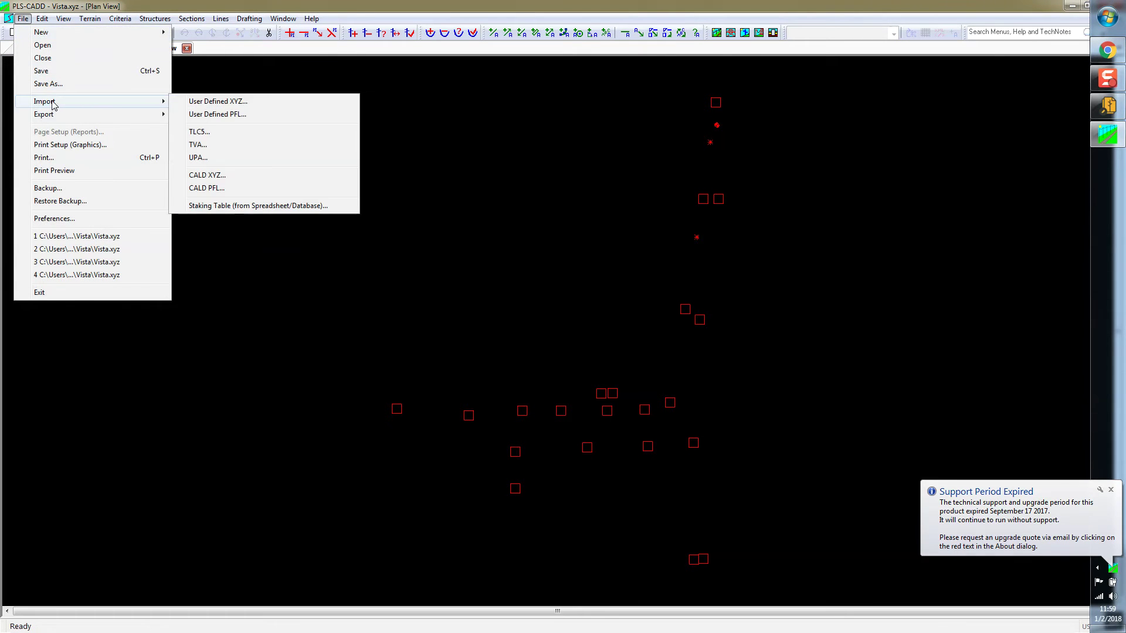
{"action": "left_click", "coordinate": [287, 205]}
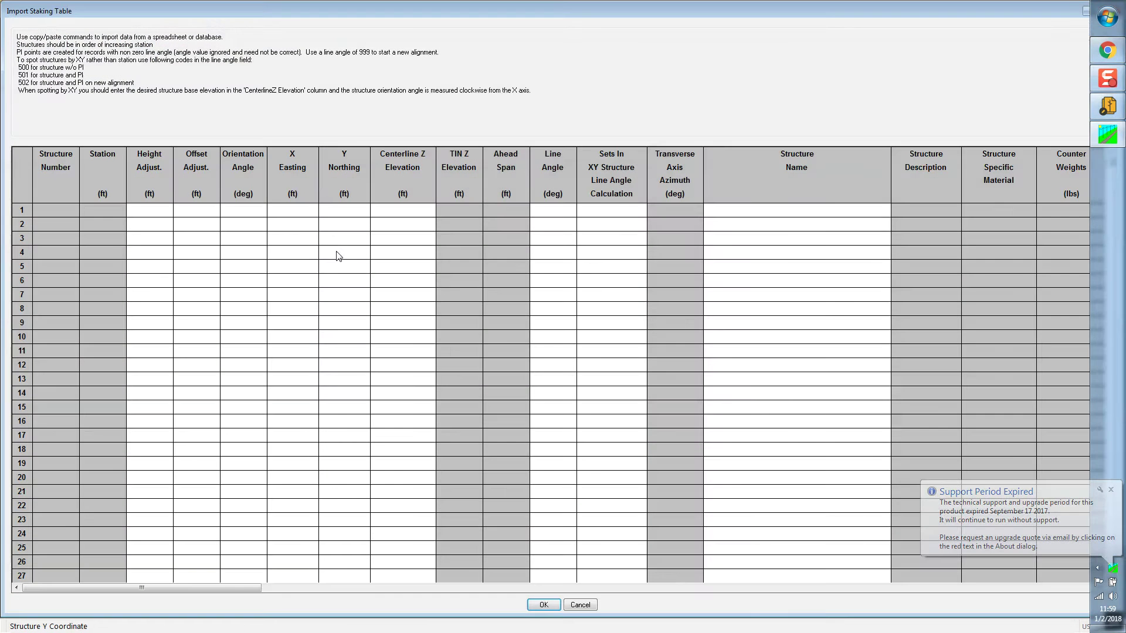
{"action": "left_click", "coordinate": [26, 198]}
{"action": "right_click", "coordinate": [26, 198]}
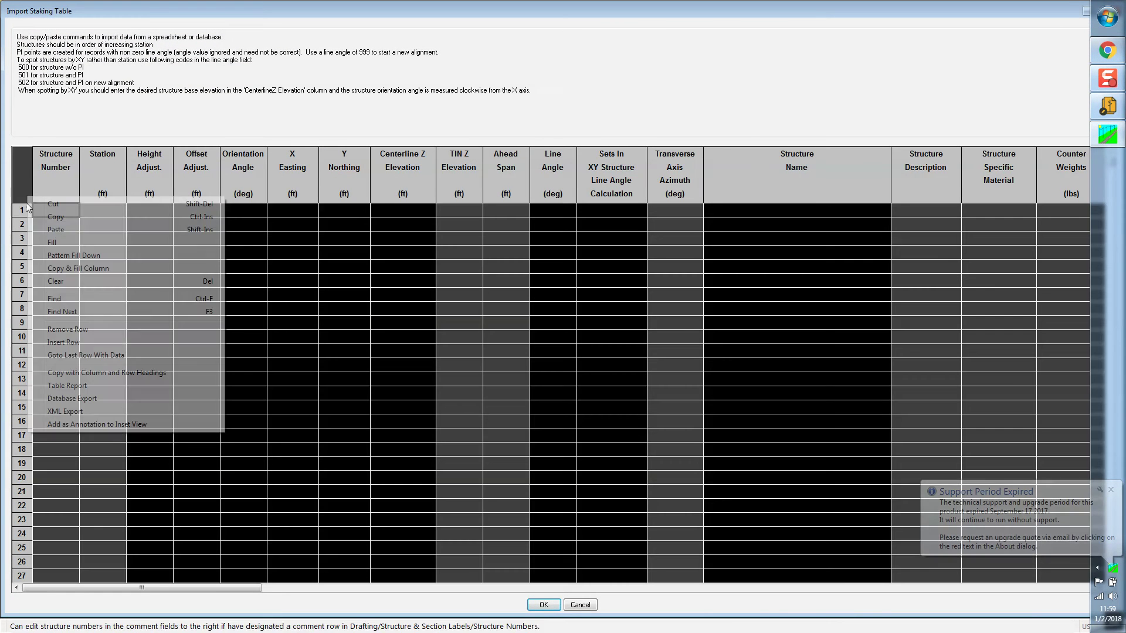
{"action": "left_click", "coordinate": [80, 232]}
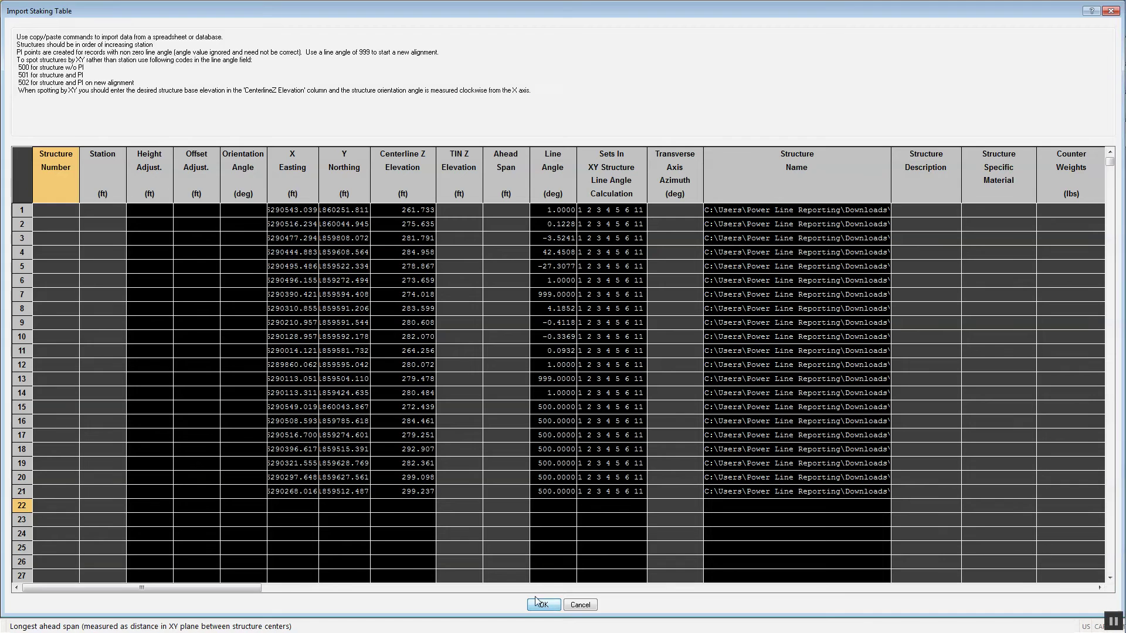
{"action": "left_click", "coordinate": [544, 604]}
Automatically string structures 1 to 21 using the cable file rook_acsr_aw.wir
{"action": "left_click", "coordinate": [197, 140]}
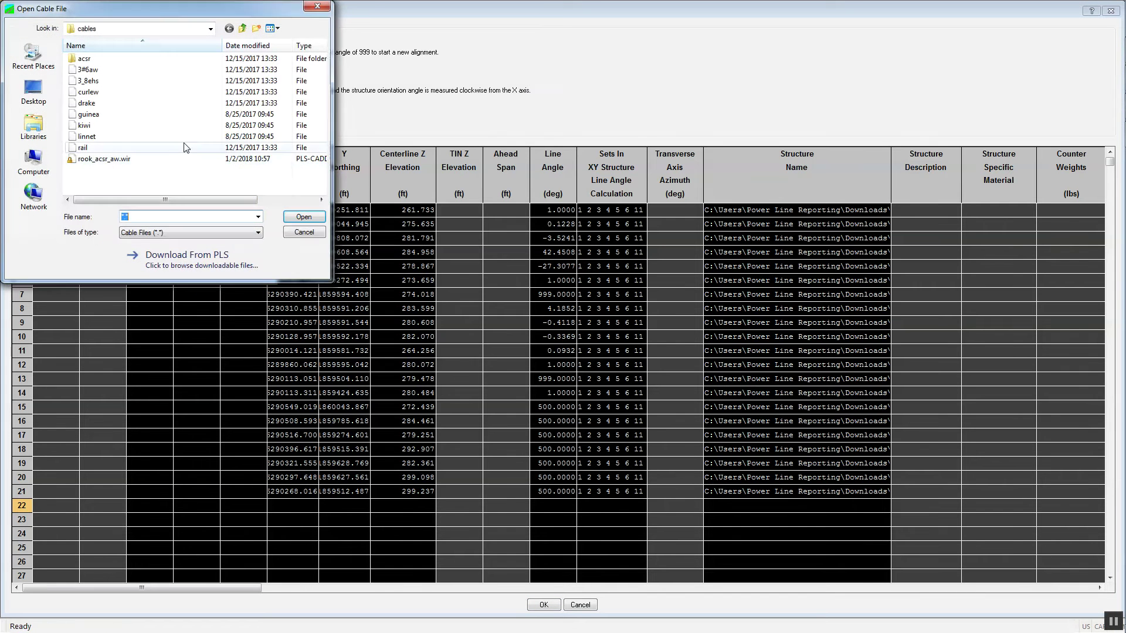
{"action": "double_click", "coordinate": [138, 163]}
{"action": "left_click", "coordinate": [114, 258]}
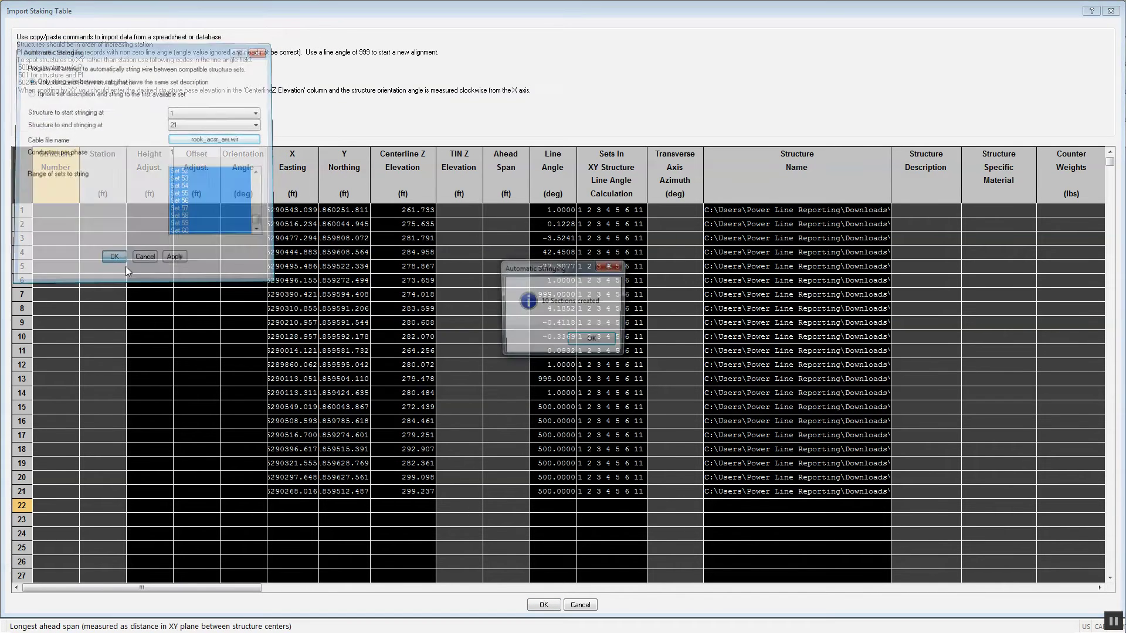
{"action": "key", "text": "Return"}
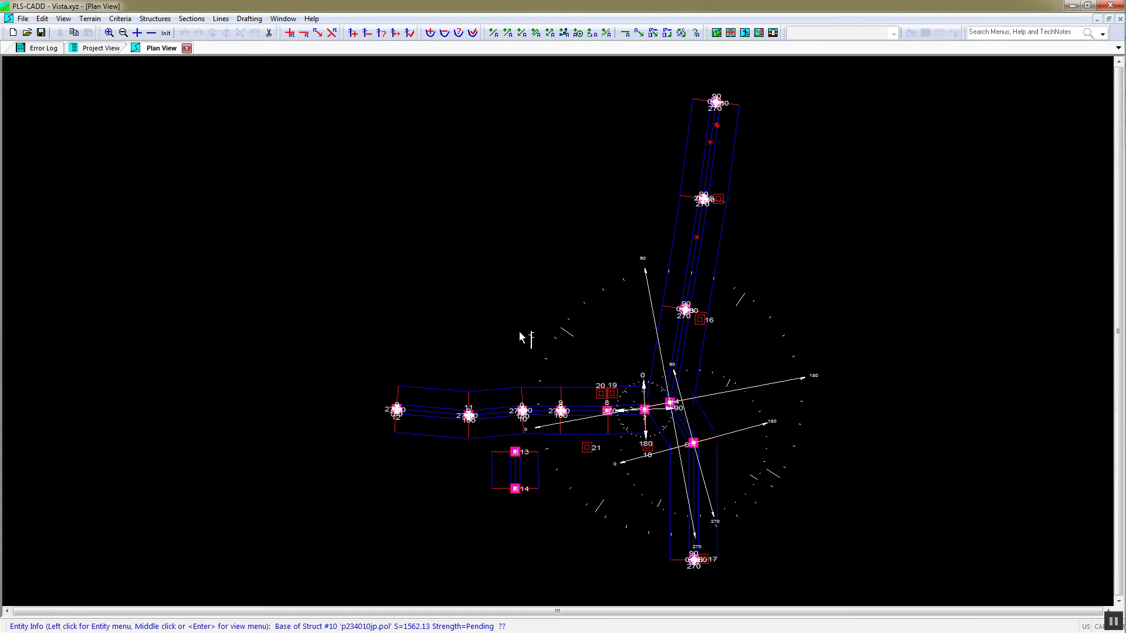
Examine the regenerated model in 3D, checking the base elevation of structure 4's second pole against the neighbouring poles
{"action": "left_click_drag", "start_coordinate": [539, 304], "coordinate": [538, 456]}
{"action": "scroll", "coordinate": [631, 346], "scroll_direction": "up", "scroll_amount": 7}
{"action": "left_click", "coordinate": [650, 344]}
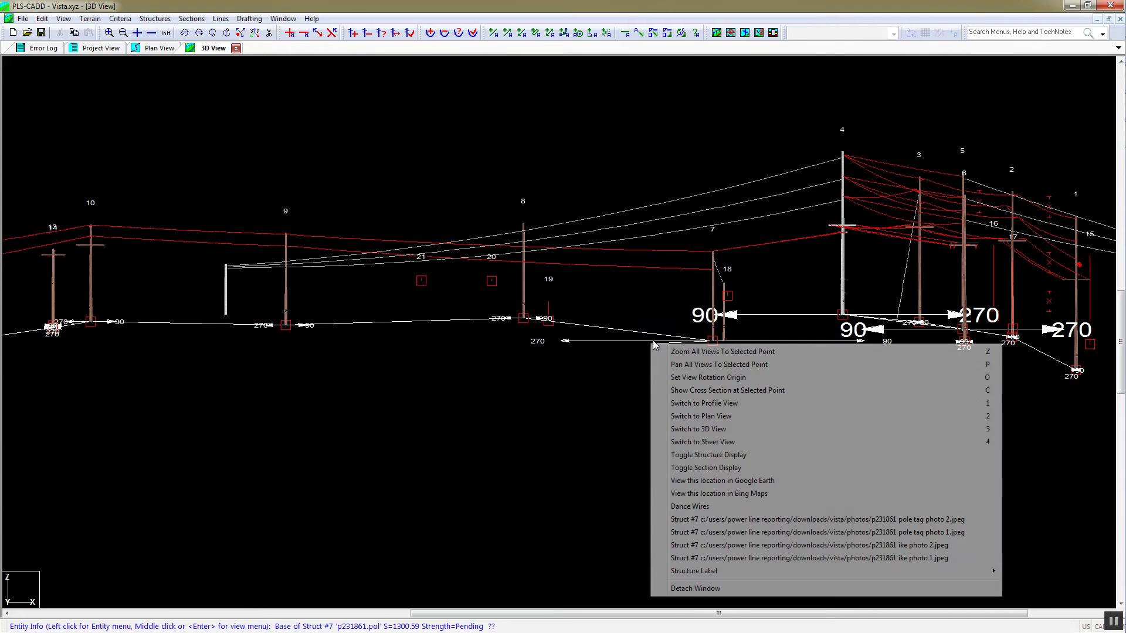
{"action": "left_click", "coordinate": [640, 335]}
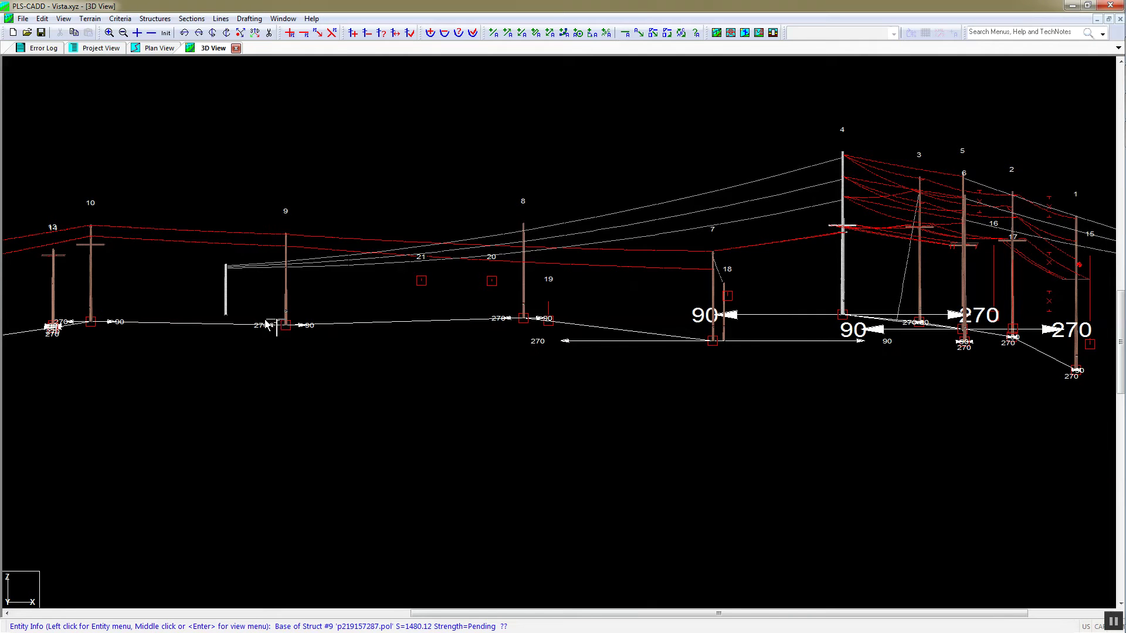
{"action": "left_click_drag", "start_coordinate": [229, 312], "coordinate": [277, 327]}
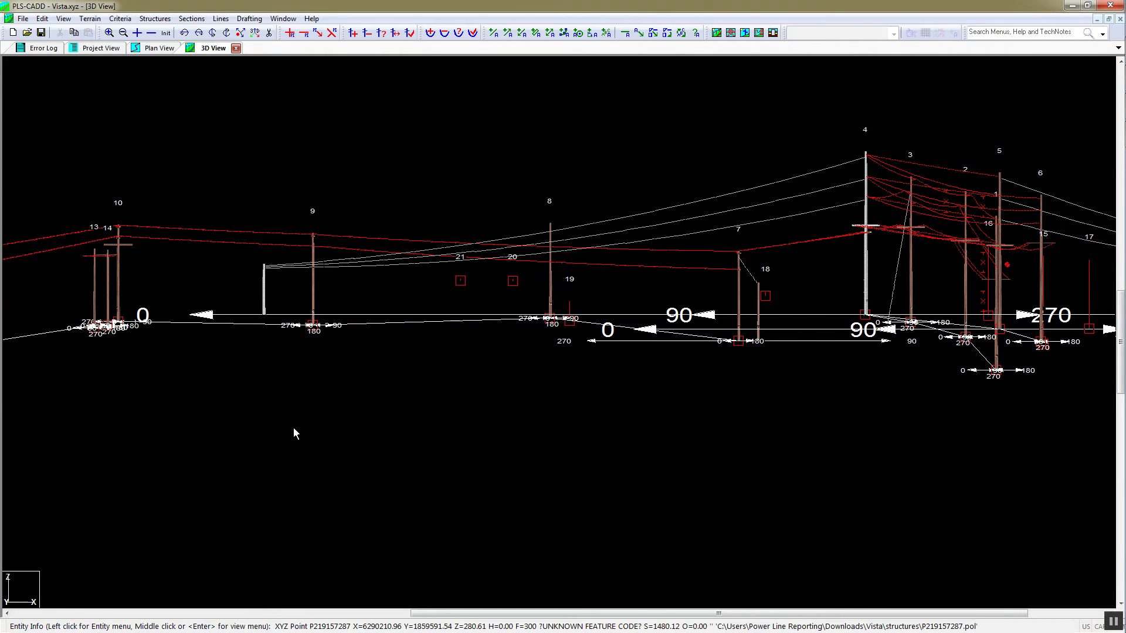
{"action": "left_click_drag", "start_coordinate": [267, 422], "coordinate": [301, 410]}
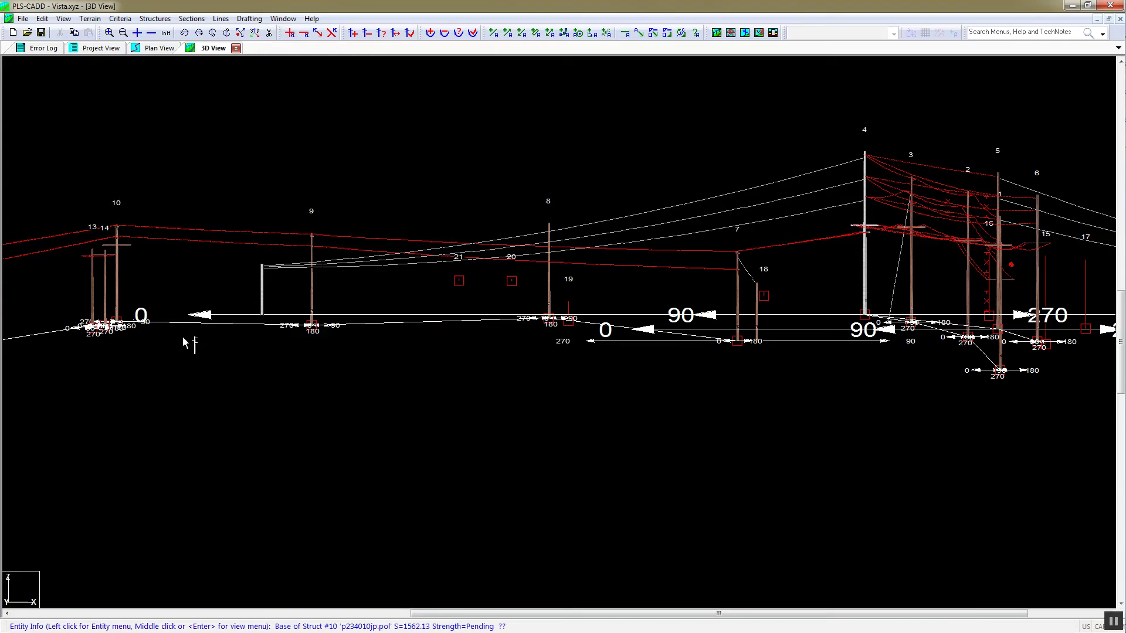
{"action": "left_click_drag", "start_coordinate": [172, 320], "coordinate": [207, 326]}
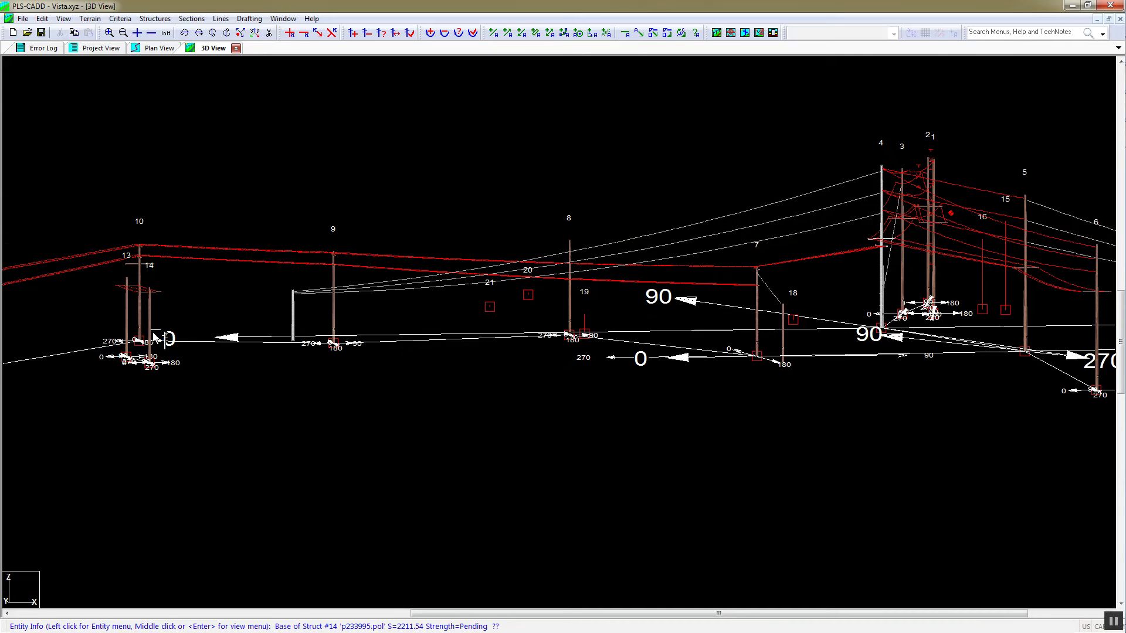
{"action": "left_click_drag", "start_coordinate": [131, 338], "coordinate": [156, 335]}
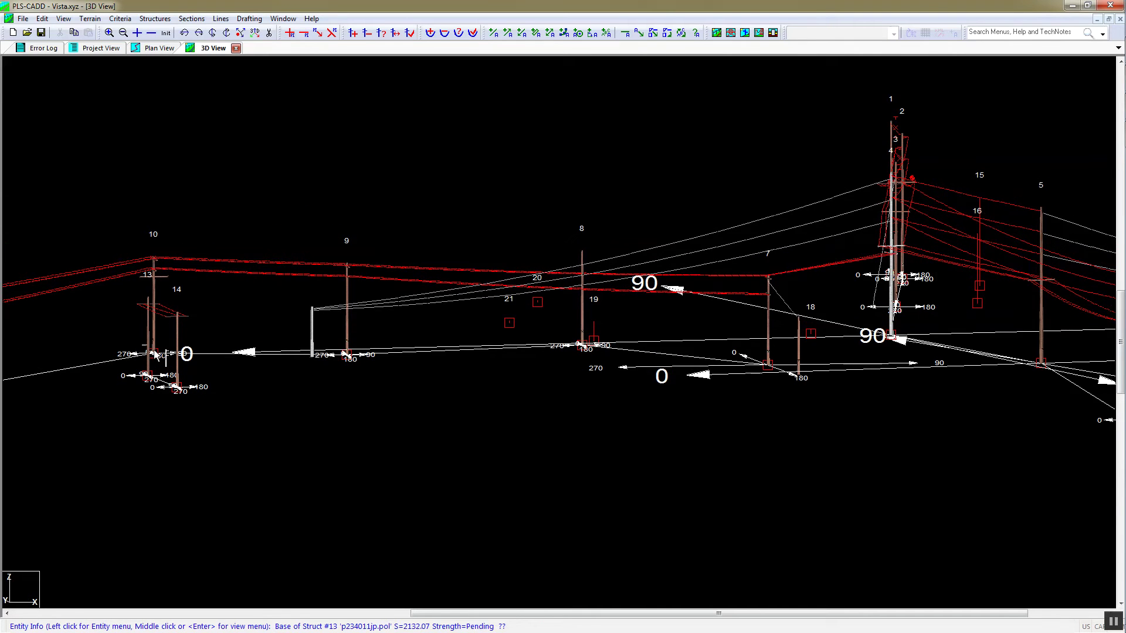
{"action": "left_click_drag", "start_coordinate": [357, 376], "coordinate": [295, 424]}
{"action": "scroll", "coordinate": [290, 332], "scroll_direction": "up", "scroll_amount": 1}
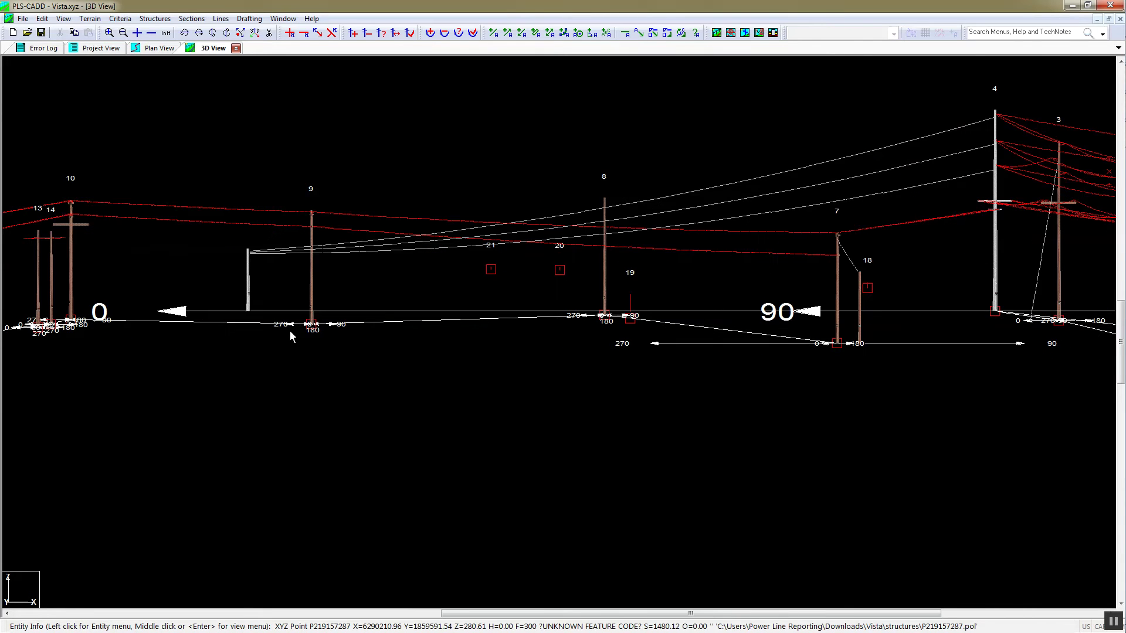
{"action": "scroll", "coordinate": [248, 324], "scroll_direction": "up", "scroll_amount": 1}
{"action": "middle_click", "coordinate": [246, 324]}
{"action": "left_click", "coordinate": [271, 308]}
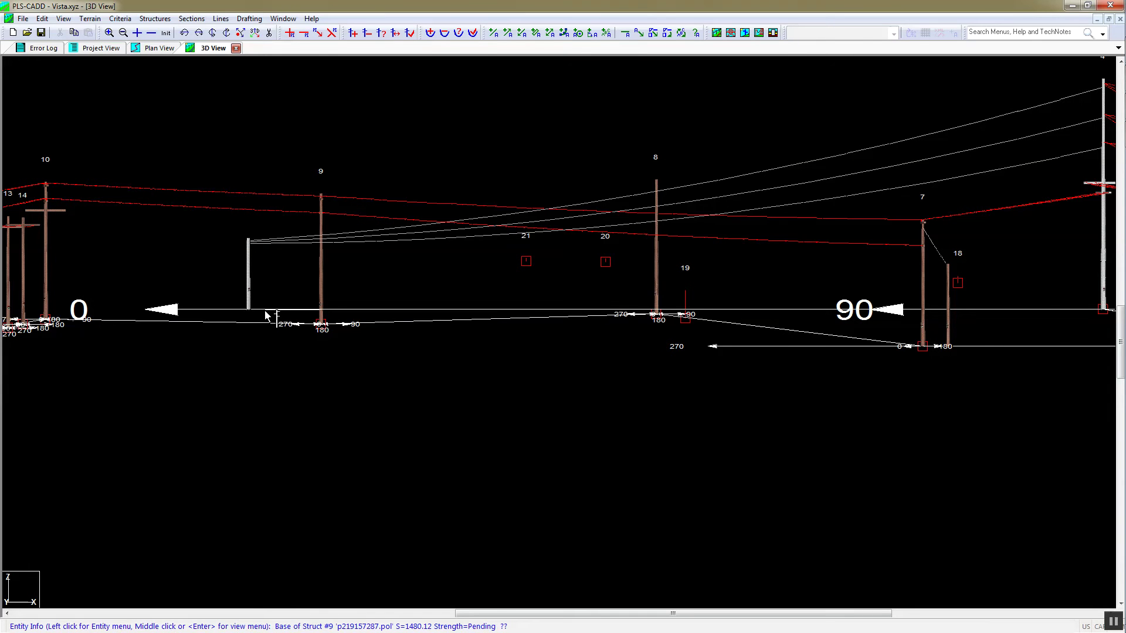
Examine the 3D model from several angles, comparing the base of structure 4's far pole near structure 9 with the ground at structures 7 to 9
{"action": "middle_click_drag", "start_coordinate": [232, 321], "coordinate": [328, 329]}
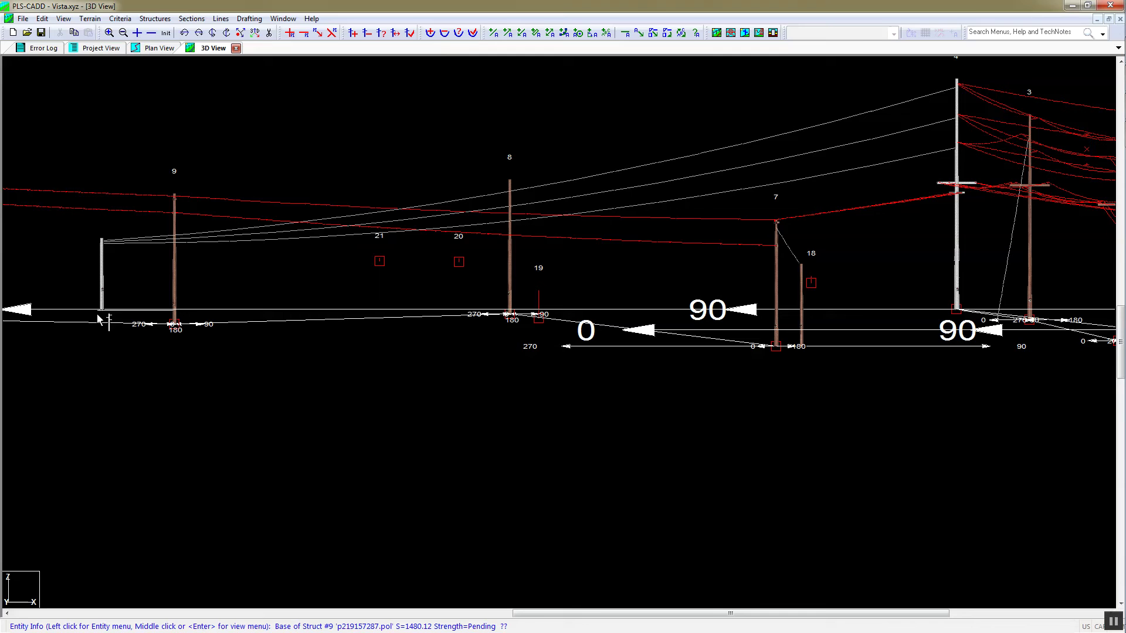
{"action": "left_click_drag", "start_coordinate": [108, 336], "coordinate": [93, 322], "text": "shift"}
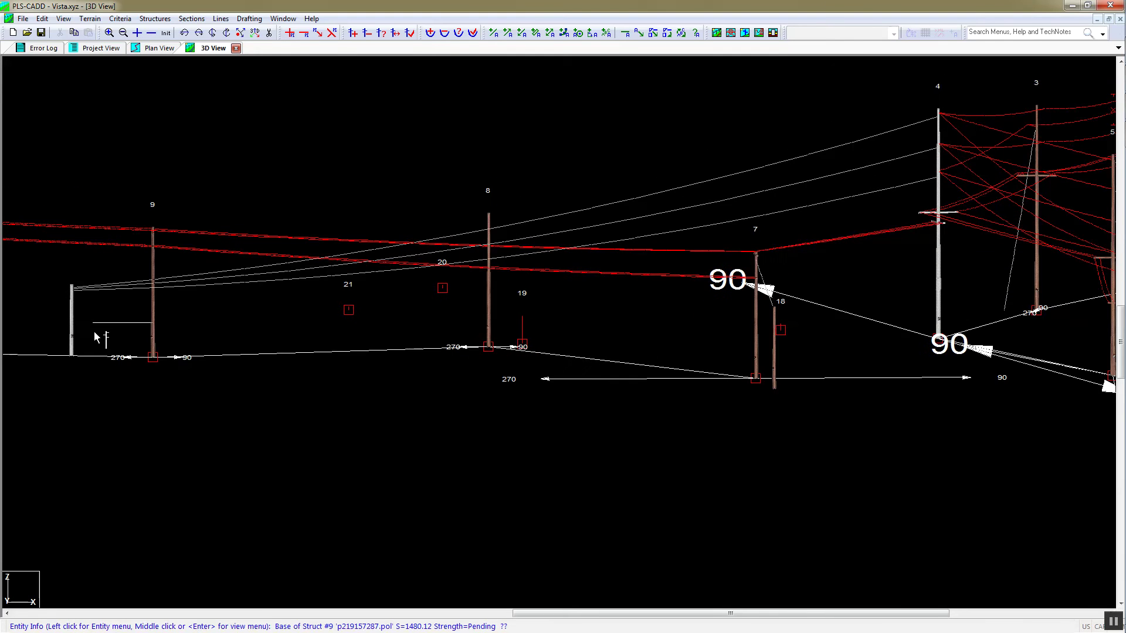
{"action": "left_click_drag", "start_coordinate": [108, 376], "coordinate": [107, 374], "text": "shift"}
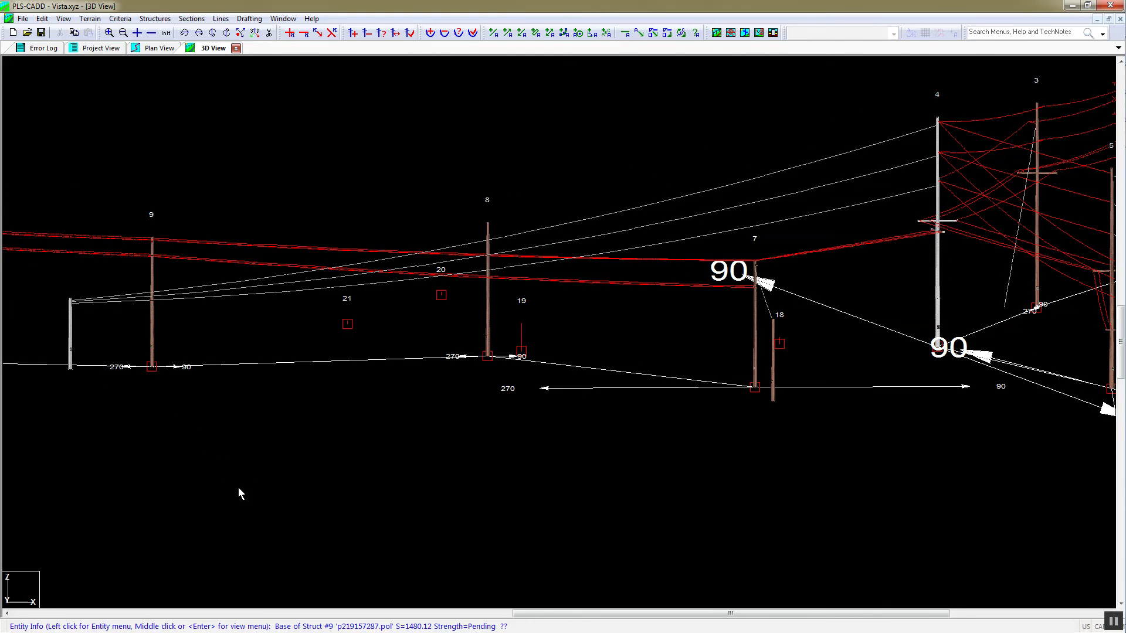
{"action": "key", "text": "Up"}
{"action": "key", "text": "Up"}
{"action": "mouse_move", "coordinate": [254, 428]}
{"action": "left_mouse_down", "text": "shift"}
{"action": "mouse_move", "coordinate": [263, 488]}
{"action": "mouse_move", "coordinate": [275, 423]}
{"action": "left_mouse_up", "text": "shift"}
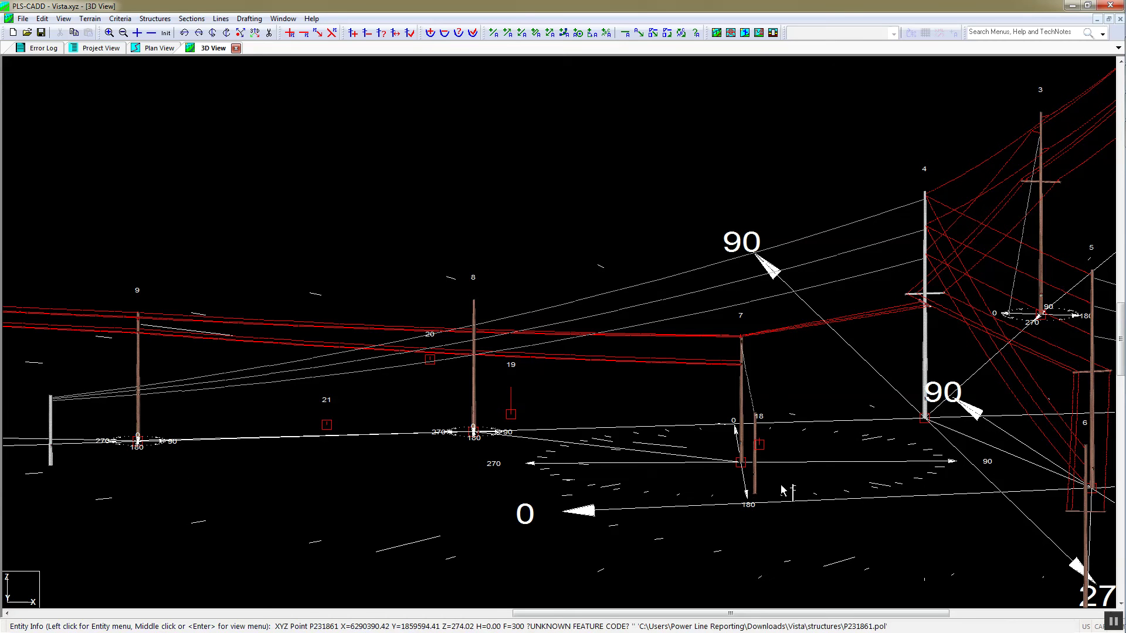
{"action": "middle_click_drag", "start_coordinate": [151, 482], "coordinate": [166, 554]}
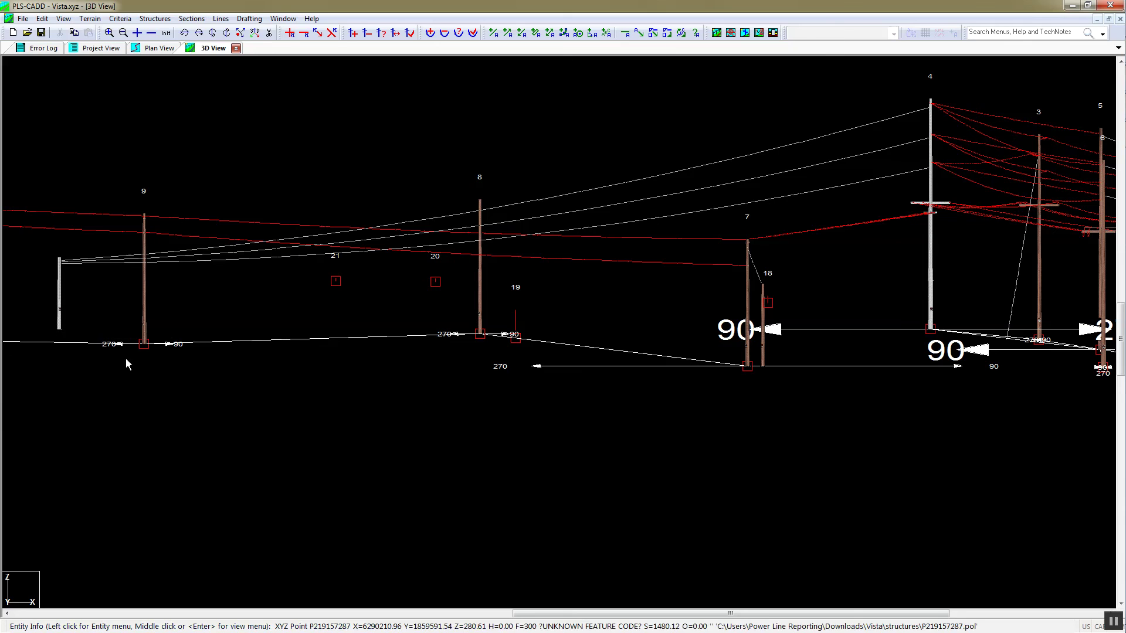
{"action": "scroll", "coordinate": [622, 483], "scroll_direction": "down", "scroll_amount": 3}
{"action": "middle_click_drag", "start_coordinate": [622, 482], "coordinate": [668, 482]}
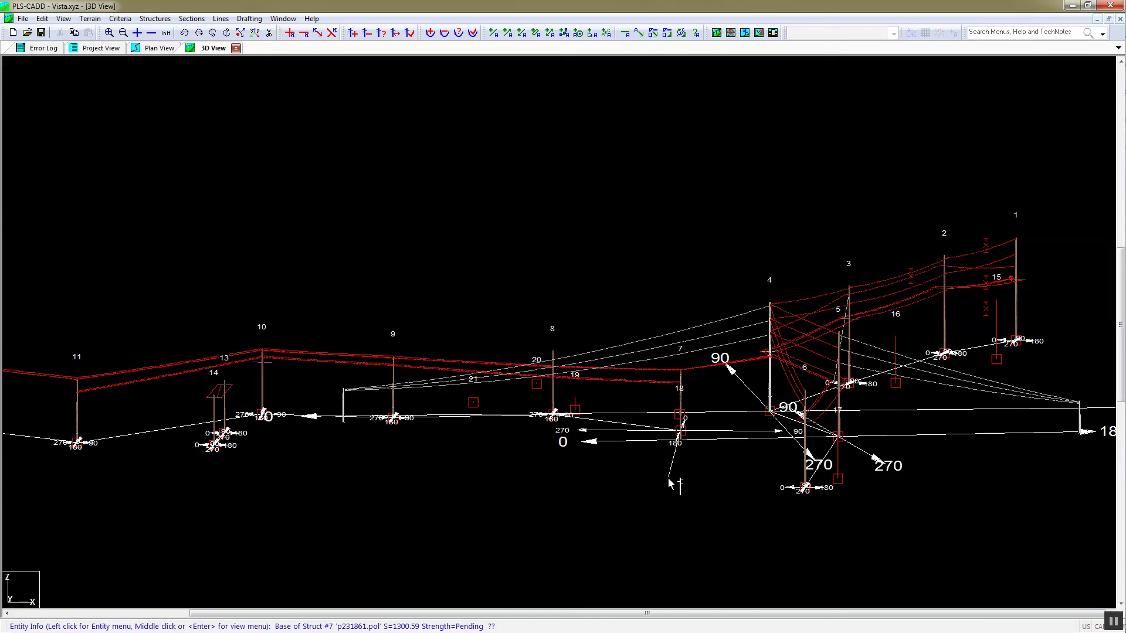